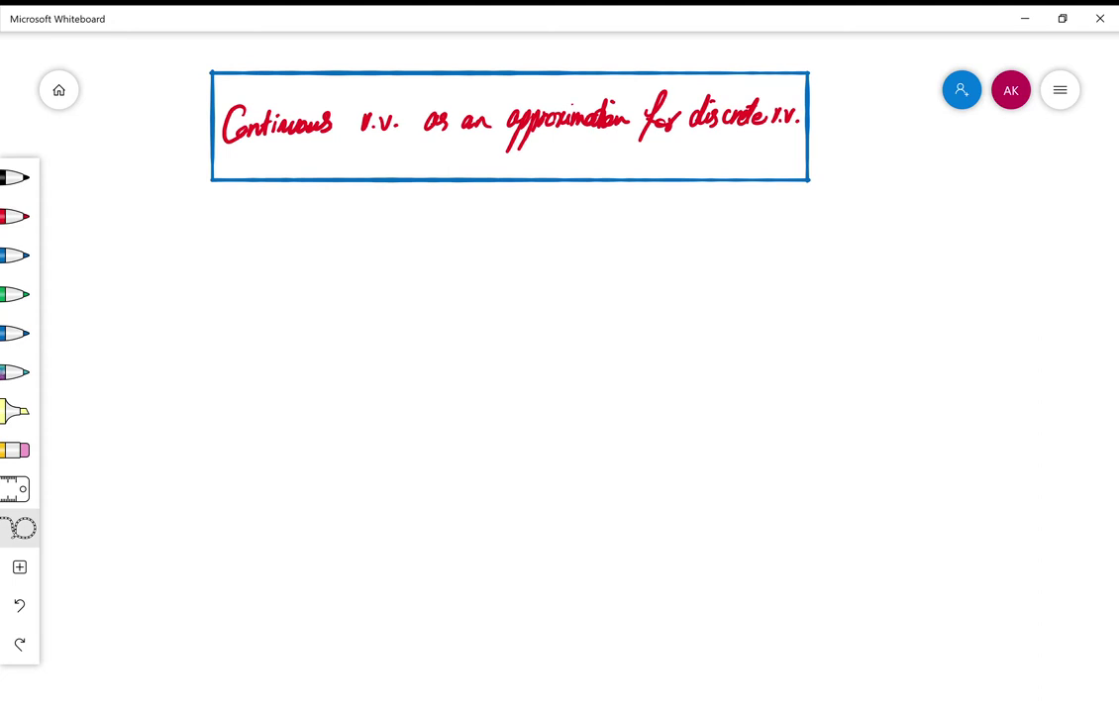
Handwrite 'Y be the Continuous r.v.' in black ink below and right of the red title box.
{"action": "left_click", "coordinate": [15, 176]}
{"action": "mouse_move", "coordinate": [672, 197]}
{"action": "left_mouse_down"}
{"action": "mouse_move", "coordinate": [686, 196]}
{"action": "mouse_move", "coordinate": [676, 223]}
{"action": "left_mouse_up"}
{"action": "mouse_move", "coordinate": [697, 217]}
{"action": "left_mouse_down"}
{"action": "mouse_move", "coordinate": [711, 195]}
{"action": "mouse_move", "coordinate": [717, 210]}
{"action": "mouse_move", "coordinate": [750, 221]}
{"action": "mouse_move", "coordinate": [844, 217]}
{"action": "left_mouse_up"}
{"action": "left_click_drag", "start_coordinate": [844, 210], "coordinate": [953, 201]}
{"action": "left_click", "coordinate": [936, 208]}
{"action": "left_click", "coordinate": [959, 208]}
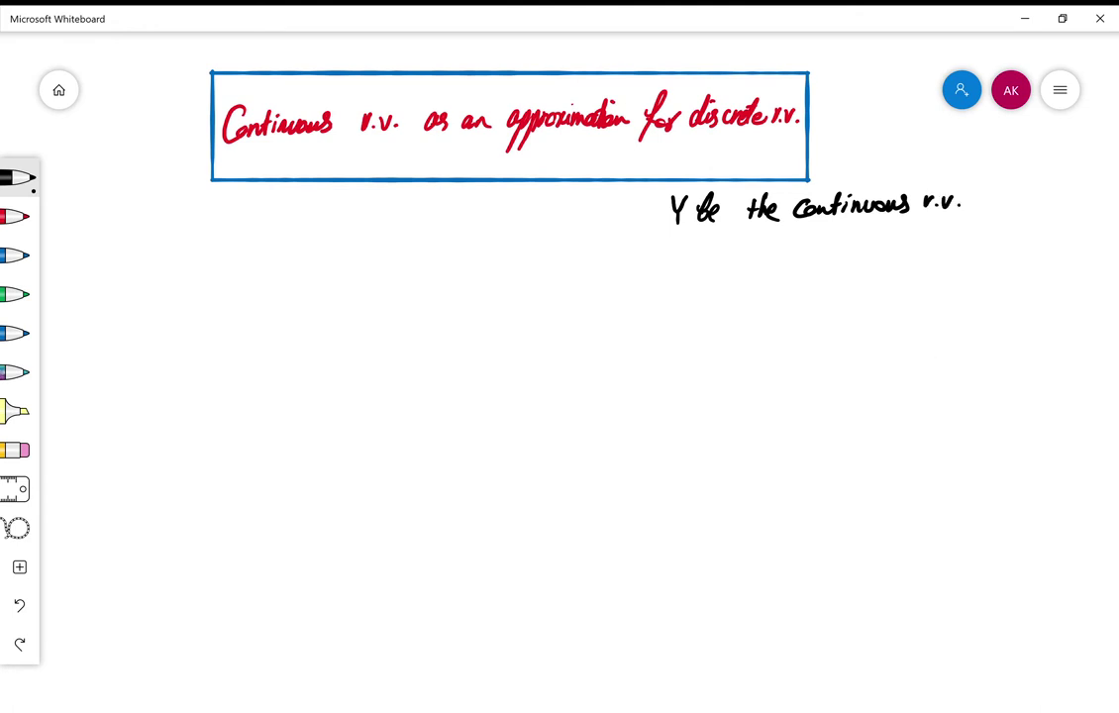
Write 'time length of a trip' on the line under Y's note.
{"action": "mouse_move", "coordinate": [683, 248]}
{"action": "left_mouse_down"}
{"action": "mouse_move", "coordinate": [683, 265]}
{"action": "mouse_move", "coordinate": [690, 255]}
{"action": "left_mouse_up"}
{"action": "mouse_move", "coordinate": [690, 263]}
{"action": "left_mouse_down"}
{"action": "mouse_move", "coordinate": [763, 262]}
{"action": "mouse_move", "coordinate": [750, 285]}
{"action": "left_mouse_up"}
{"action": "left_click", "coordinate": [693, 250]}
{"action": "left_click", "coordinate": [729, 259]}
{"action": "left_click_drag", "start_coordinate": [778, 243], "coordinate": [780, 265]}
{"action": "mouse_move", "coordinate": [785, 240]}
{"action": "left_mouse_down"}
{"action": "mouse_move", "coordinate": [785, 264]}
{"action": "mouse_move", "coordinate": [804, 261]}
{"action": "mouse_move", "coordinate": [810, 276]}
{"action": "mouse_move", "coordinate": [838, 249]}
{"action": "mouse_move", "coordinate": [842, 262]}
{"action": "left_mouse_up"}
{"action": "mouse_move", "coordinate": [860, 243]}
{"action": "left_mouse_down"}
{"action": "mouse_move", "coordinate": [858, 274]}
{"action": "mouse_move", "coordinate": [874, 265]}
{"action": "mouse_move", "coordinate": [879, 276]}
{"action": "mouse_move", "coordinate": [872, 239]}
{"action": "mouse_move", "coordinate": [893, 263]}
{"action": "mouse_move", "coordinate": [911, 253]}
{"action": "mouse_move", "coordinate": [935, 259]}
{"action": "left_mouse_up"}
Finish the line with 'from London to Toronto' and draw a curved arrow pointing left.
{"action": "left_click_drag", "start_coordinate": [958, 238], "coordinate": [966, 252]}
{"action": "mouse_move", "coordinate": [972, 243]}
{"action": "left_mouse_down"}
{"action": "mouse_move", "coordinate": [990, 252]}
{"action": "mouse_move", "coordinate": [996, 234]}
{"action": "left_mouse_up"}
{"action": "mouse_move", "coordinate": [1000, 244]}
{"action": "left_mouse_down"}
{"action": "mouse_move", "coordinate": [1030, 247]}
{"action": "mouse_move", "coordinate": [1036, 233]}
{"action": "left_mouse_up"}
{"action": "mouse_move", "coordinate": [1036, 237]}
{"action": "left_mouse_down"}
{"action": "mouse_move", "coordinate": [1065, 239]}
{"action": "mouse_move", "coordinate": [1071, 213]}
{"action": "mouse_move", "coordinate": [1076, 237]}
{"action": "mouse_move", "coordinate": [1103, 236]}
{"action": "left_mouse_up"}
{"action": "mouse_move", "coordinate": [1106, 220]}
{"action": "left_mouse_down"}
{"action": "mouse_move", "coordinate": [1105, 238]}
{"action": "mouse_move", "coordinate": [1109, 225]}
{"action": "left_mouse_up"}
{"action": "left_click_drag", "start_coordinate": [1109, 230], "coordinate": [1109, 231]}
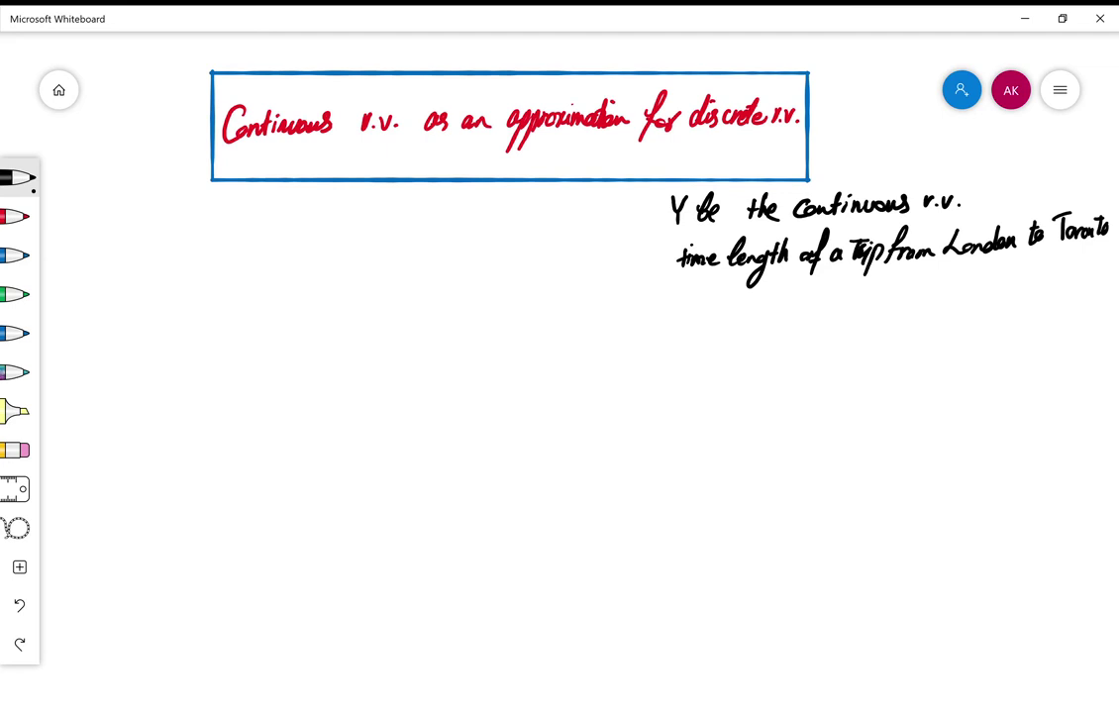
{"action": "mouse_move", "coordinate": [643, 231]}
{"action": "left_mouse_down"}
{"action": "mouse_move", "coordinate": [607, 220]}
{"action": "mouse_move", "coordinate": [494, 230]}
{"action": "mouse_move", "coordinate": [475, 246]}
{"action": "left_mouse_up"}
{"action": "mouse_move", "coordinate": [476, 245]}
{"action": "left_mouse_down"}
{"action": "mouse_move", "coordinate": [491, 226]}
{"action": "mouse_move", "coordinate": [492, 248]}
{"action": "left_mouse_up"}
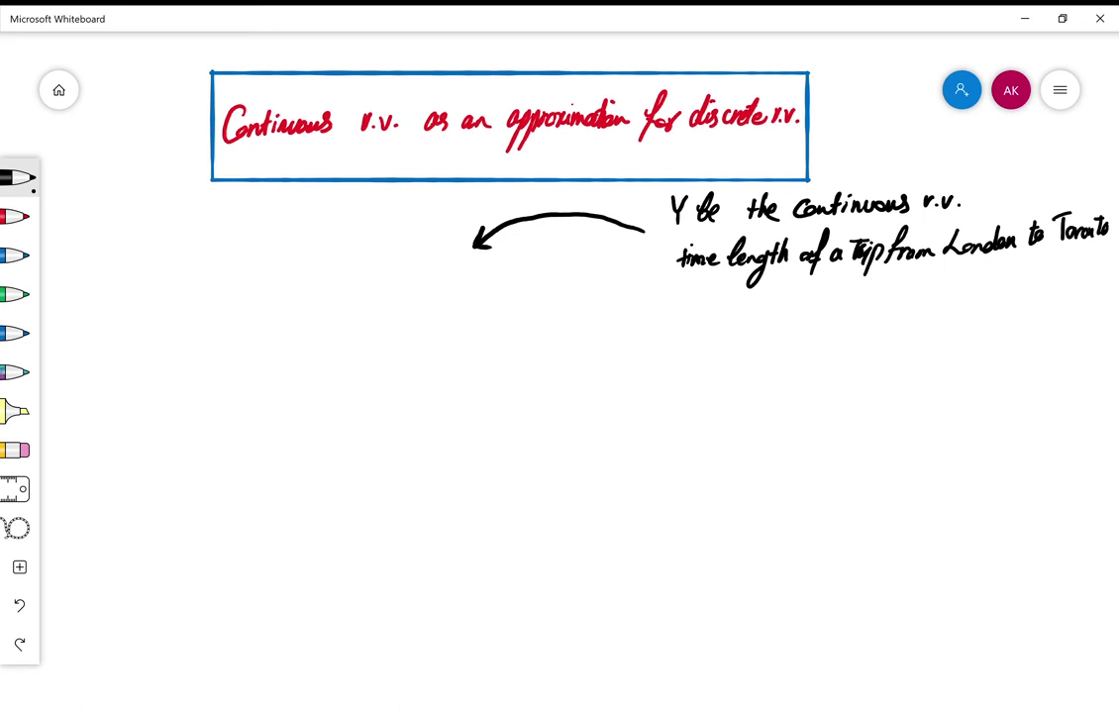
Label the curved arrow 'round the time' above and 'to closest min' below.
{"action": "mouse_move", "coordinate": [508, 196]}
{"action": "left_mouse_down"}
{"action": "mouse_move", "coordinate": [557, 196]}
{"action": "mouse_move", "coordinate": [564, 180]}
{"action": "mouse_move", "coordinate": [594, 202]}
{"action": "mouse_move", "coordinate": [614, 191]}
{"action": "mouse_move", "coordinate": [638, 198]}
{"action": "left_mouse_up"}
{"action": "left_click_drag", "start_coordinate": [516, 228], "coordinate": [532, 245]}
{"action": "mouse_move", "coordinate": [542, 246]}
{"action": "left_mouse_down"}
{"action": "mouse_move", "coordinate": [547, 226]}
{"action": "mouse_move", "coordinate": [552, 244]}
{"action": "mouse_move", "coordinate": [590, 246]}
{"action": "left_mouse_up"}
{"action": "mouse_move", "coordinate": [584, 234]}
{"action": "left_mouse_down"}
{"action": "mouse_move", "coordinate": [595, 231]}
{"action": "mouse_move", "coordinate": [550, 271]}
{"action": "mouse_move", "coordinate": [562, 272]}
{"action": "left_mouse_up"}
{"action": "left_click_drag", "start_coordinate": [567, 263], "coordinate": [585, 271]}
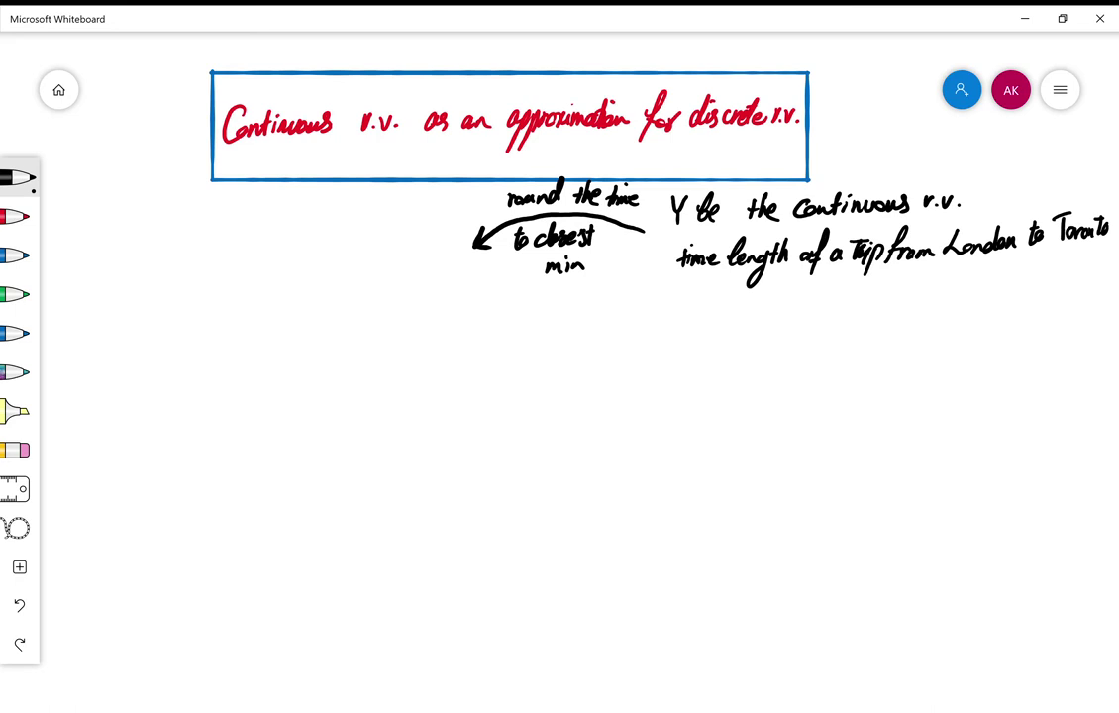
Start the X note at the left under the title with 'X is d'.
{"action": "mouse_move", "coordinate": [236, 202]}
{"action": "left_mouse_down"}
{"action": "mouse_move", "coordinate": [221, 229]}
{"action": "mouse_move", "coordinate": [237, 229]}
{"action": "left_mouse_up"}
{"action": "mouse_move", "coordinate": [254, 208]}
{"action": "left_mouse_down"}
{"action": "mouse_move", "coordinate": [255, 225]}
{"action": "mouse_move", "coordinate": [298, 225]}
{"action": "left_mouse_up"}
{"action": "left_click", "coordinate": [255, 199]}
Complete the first line to read 'X is discrete r.v.'.
{"action": "left_click", "coordinate": [300, 201]}
{"action": "mouse_move", "coordinate": [309, 210]}
{"action": "left_mouse_down"}
{"action": "mouse_move", "coordinate": [302, 225]}
{"action": "mouse_move", "coordinate": [328, 210]}
{"action": "left_mouse_up"}
{"action": "mouse_move", "coordinate": [332, 218]}
{"action": "left_mouse_down"}
{"action": "mouse_move", "coordinate": [348, 225]}
{"action": "mouse_move", "coordinate": [339, 202]}
{"action": "mouse_move", "coordinate": [394, 211]}
{"action": "left_mouse_up"}
{"action": "left_click", "coordinate": [380, 218]}
{"action": "left_click", "coordinate": [402, 218]}
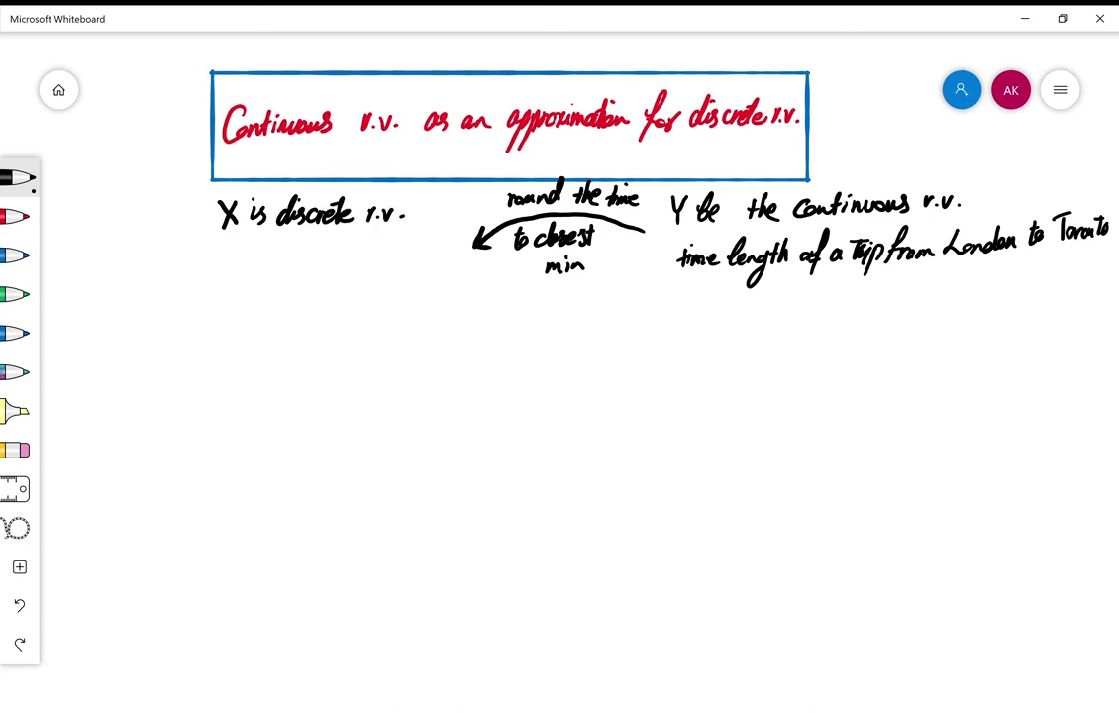
Write 'time length of the trip' beneath the X definition.
{"action": "left_click_drag", "start_coordinate": [191, 268], "coordinate": [193, 285]}
{"action": "left_click_drag", "start_coordinate": [186, 274], "coordinate": [201, 285]}
{"action": "left_click", "coordinate": [201, 269]}
{"action": "left_click_drag", "start_coordinate": [204, 277], "coordinate": [255, 282]}
{"action": "left_click", "coordinate": [243, 278]}
{"action": "left_click_drag", "start_coordinate": [256, 275], "coordinate": [261, 307]}
{"action": "left_click_drag", "start_coordinate": [279, 259], "coordinate": [281, 286]}
{"action": "left_click_drag", "start_coordinate": [287, 260], "coordinate": [296, 285]}
{"action": "left_click_drag", "start_coordinate": [330, 273], "coordinate": [333, 276]}
{"action": "mouse_move", "coordinate": [343, 254]}
{"action": "left_mouse_down"}
{"action": "mouse_move", "coordinate": [331, 289]}
{"action": "mouse_move", "coordinate": [364, 267]}
{"action": "left_mouse_up"}
{"action": "left_click_drag", "start_coordinate": [367, 255], "coordinate": [374, 281]}
{"action": "mouse_move", "coordinate": [376, 276]}
{"action": "left_mouse_down"}
{"action": "mouse_move", "coordinate": [393, 281]}
{"action": "mouse_move", "coordinate": [401, 268]}
{"action": "left_mouse_up"}
{"action": "left_click_drag", "start_coordinate": [402, 268], "coordinate": [417, 287]}
{"action": "left_click_drag", "start_coordinate": [417, 265], "coordinate": [425, 273]}
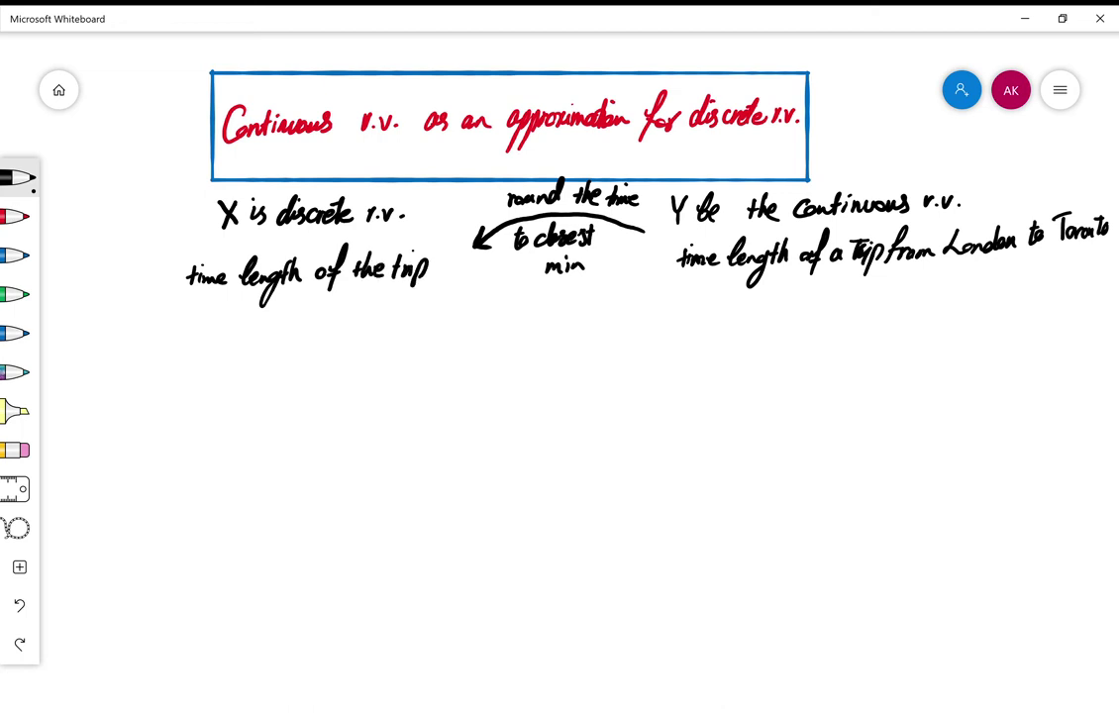
Add 'up to min.' on the next line.
{"action": "mouse_move", "coordinate": [213, 313]}
{"action": "left_mouse_down"}
{"action": "mouse_move", "coordinate": [225, 315]}
{"action": "mouse_move", "coordinate": [226, 342]}
{"action": "left_mouse_up"}
{"action": "mouse_move", "coordinate": [227, 319]}
{"action": "left_mouse_down"}
{"action": "mouse_move", "coordinate": [233, 329]}
{"action": "mouse_move", "coordinate": [251, 323]}
{"action": "left_mouse_up"}
{"action": "left_click_drag", "start_coordinate": [247, 313], "coordinate": [258, 312]}
{"action": "left_click_drag", "start_coordinate": [257, 314], "coordinate": [326, 319]}
{"action": "left_click", "coordinate": [335, 320]}
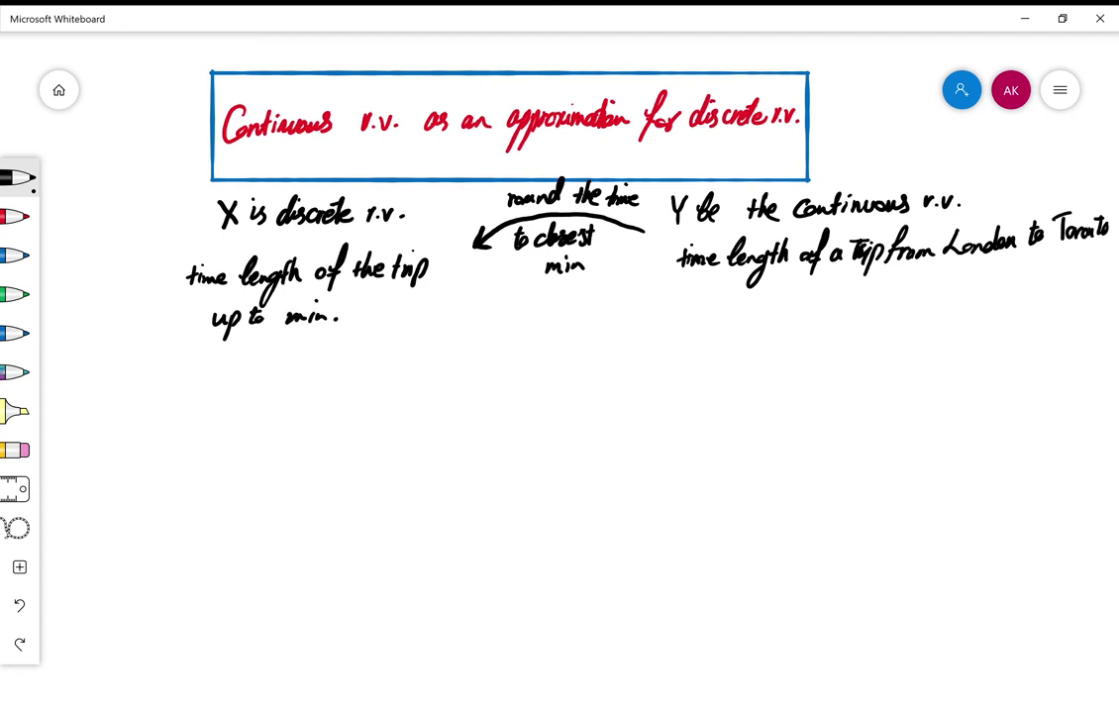
Loop red circles around the Y definition and the X definition.
{"action": "left_click", "coordinate": [15, 216]}
{"action": "left_click_drag", "start_coordinate": [991, 289], "coordinate": [822, 160]}
{"action": "mouse_move", "coordinate": [433, 309]}
{"action": "left_mouse_down"}
{"action": "mouse_move", "coordinate": [238, 303]}
{"action": "mouse_move", "coordinate": [441, 282]}
{"action": "left_mouse_up"}
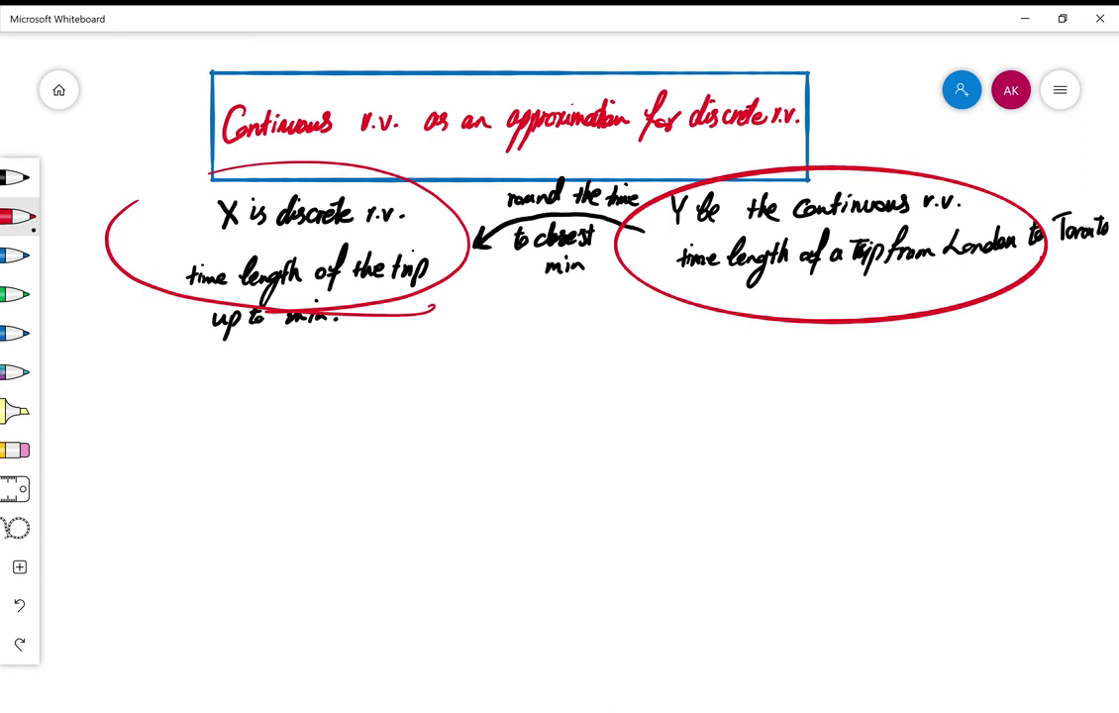
{"action": "left_click", "coordinate": [18, 254]}
Write 'pr[X=a]' in blue ink under the circled X definition.
{"action": "mouse_move", "coordinate": [270, 374]}
{"action": "left_mouse_down"}
{"action": "mouse_move", "coordinate": [267, 404]}
{"action": "mouse_move", "coordinate": [301, 371]}
{"action": "mouse_move", "coordinate": [319, 401]}
{"action": "mouse_move", "coordinate": [372, 371]}
{"action": "left_mouse_up"}
{"action": "mouse_move", "coordinate": [360, 377]}
{"action": "left_mouse_down"}
{"action": "mouse_move", "coordinate": [388, 370]}
{"action": "mouse_move", "coordinate": [397, 397]}
{"action": "left_mouse_up"}
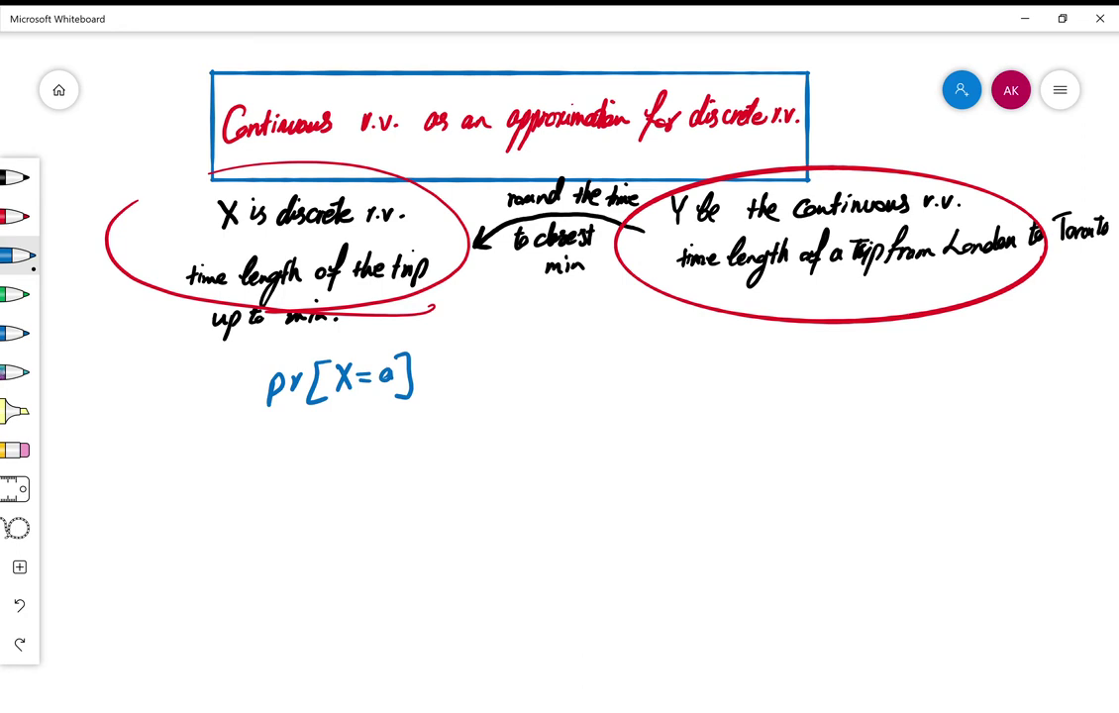
Add '= pr[Y in an interval]' to the right and wavy-underline pr[X=a].
{"action": "mouse_move", "coordinate": [635, 353]}
{"action": "left_mouse_down"}
{"action": "mouse_move", "coordinate": [641, 369]}
{"action": "mouse_move", "coordinate": [662, 350]}
{"action": "mouse_move", "coordinate": [672, 384]}
{"action": "left_mouse_up"}
{"action": "mouse_move", "coordinate": [832, 326]}
{"action": "left_mouse_down"}
{"action": "mouse_move", "coordinate": [844, 362]}
{"action": "mouse_move", "coordinate": [825, 373]}
{"action": "left_mouse_up"}
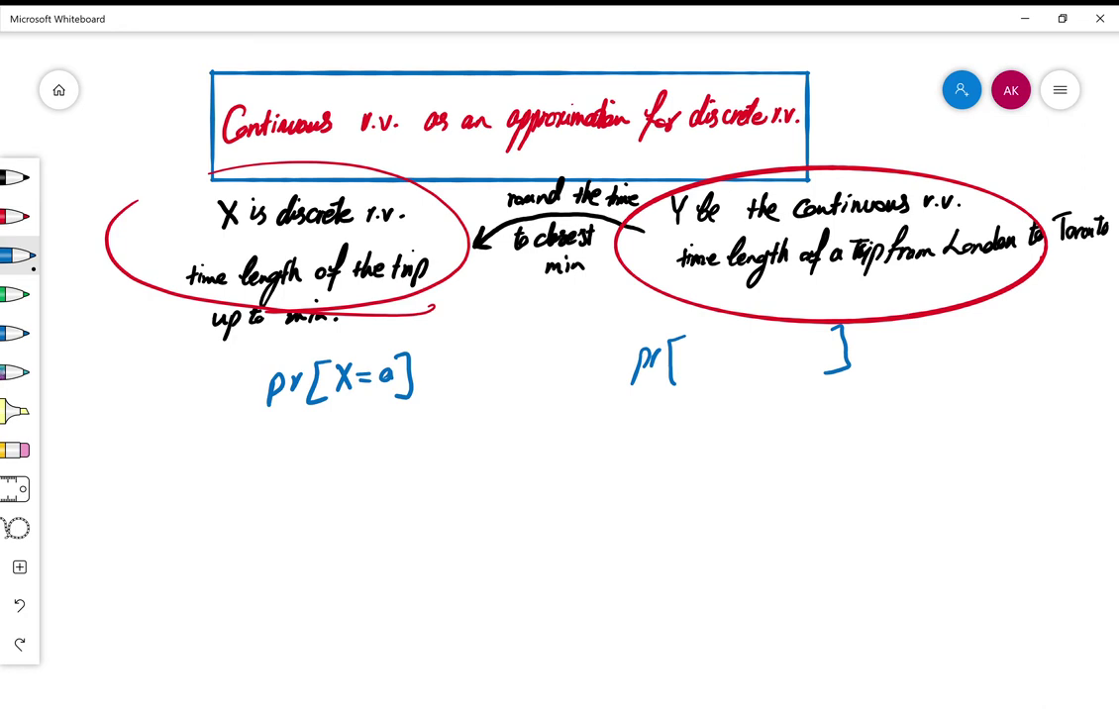
{"action": "mouse_move", "coordinate": [497, 377]}
{"action": "left_mouse_down"}
{"action": "mouse_move", "coordinate": [557, 376]}
{"action": "mouse_move", "coordinate": [555, 367]}
{"action": "left_mouse_up"}
{"action": "left_click_drag", "start_coordinate": [265, 421], "coordinate": [401, 416]}
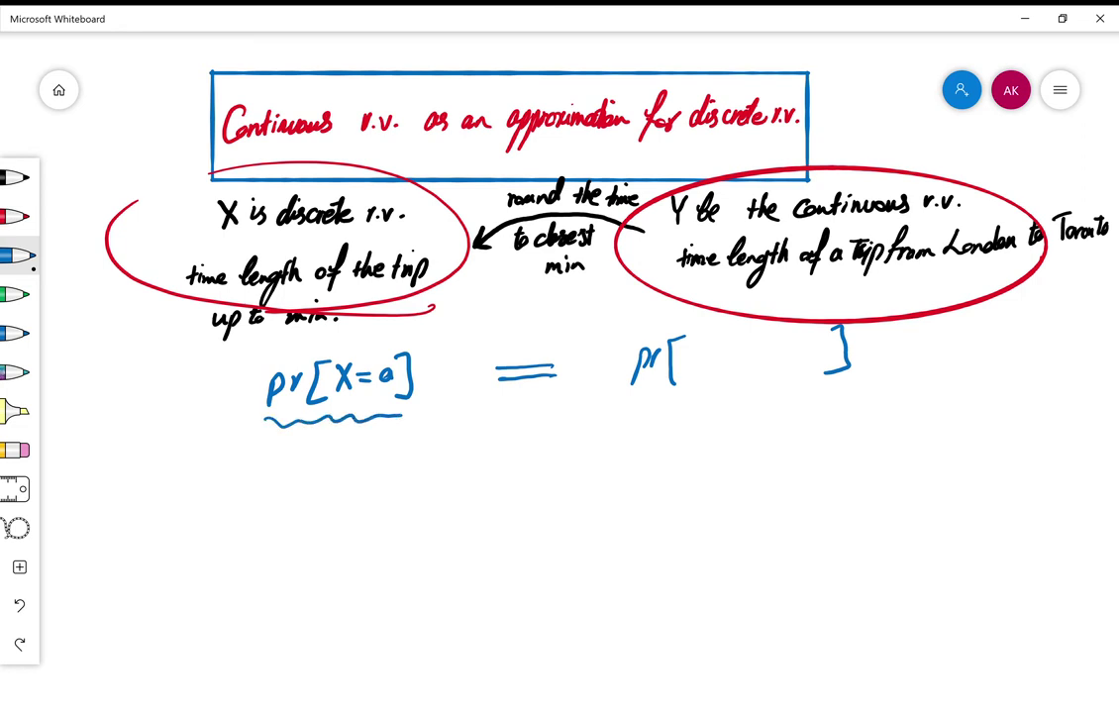
{"action": "left_click_drag", "start_coordinate": [674, 383], "coordinate": [683, 383]}
{"action": "mouse_move", "coordinate": [706, 342]}
{"action": "left_mouse_down"}
{"action": "mouse_move", "coordinate": [700, 366]}
{"action": "mouse_move", "coordinate": [832, 354]}
{"action": "mouse_move", "coordinate": [751, 342]}
{"action": "mouse_move", "coordinate": [812, 374]}
{"action": "left_mouse_up"}
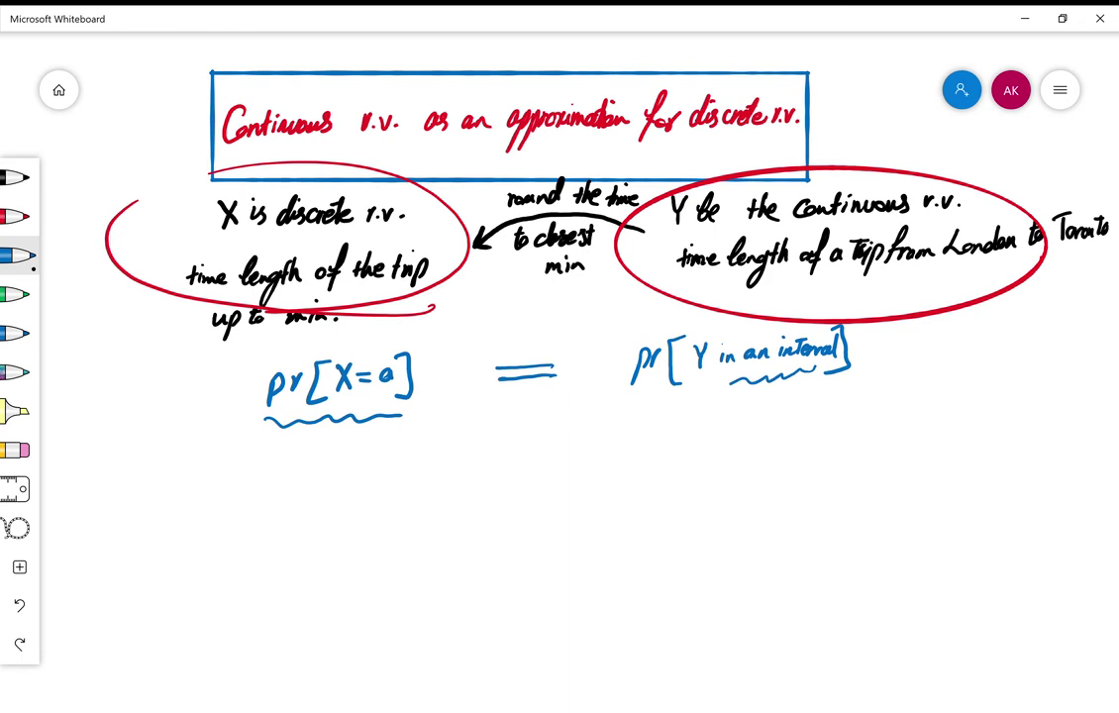